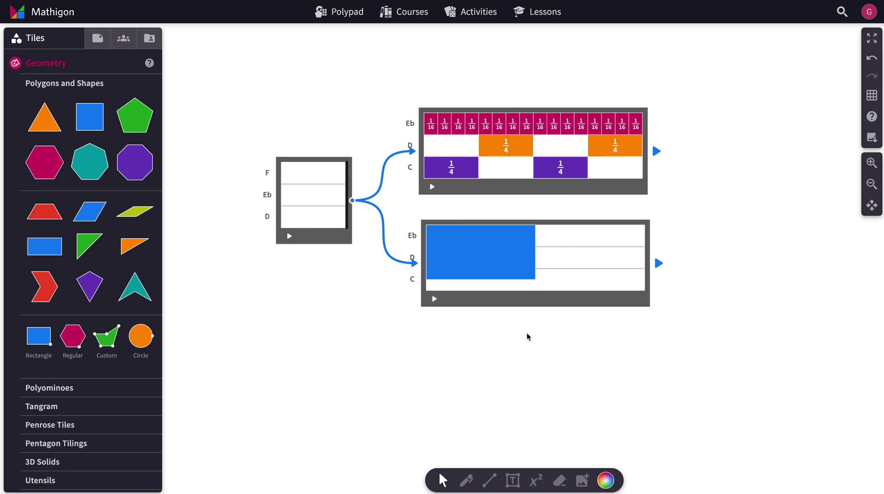
Play the linked song example, then bring up the music tiles category.
{"action": "left_click", "coordinate": [289, 236]}
{"action": "scroll", "coordinate": [341, 272], "scroll_direction": "down", "scroll_amount": 5}
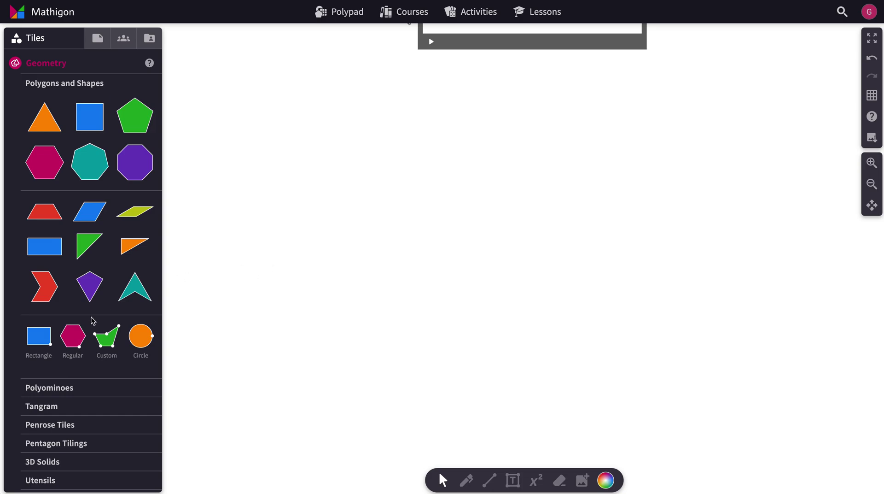
{"action": "left_click", "coordinate": [61, 88]}
{"action": "left_click", "coordinate": [59, 325]}
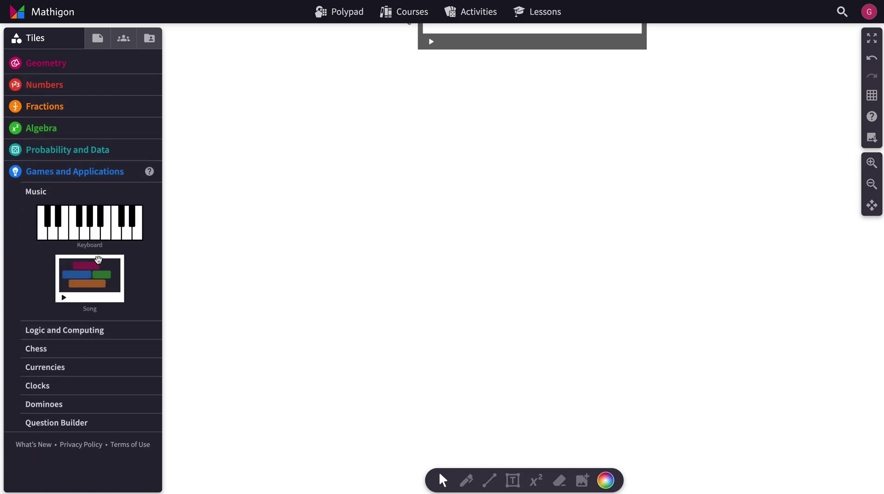
Add three song tiles, trimmed to rows A–E, A–F and B–G.
{"action": "left_click_drag", "start_coordinate": [98, 259], "coordinate": [532, 196]}
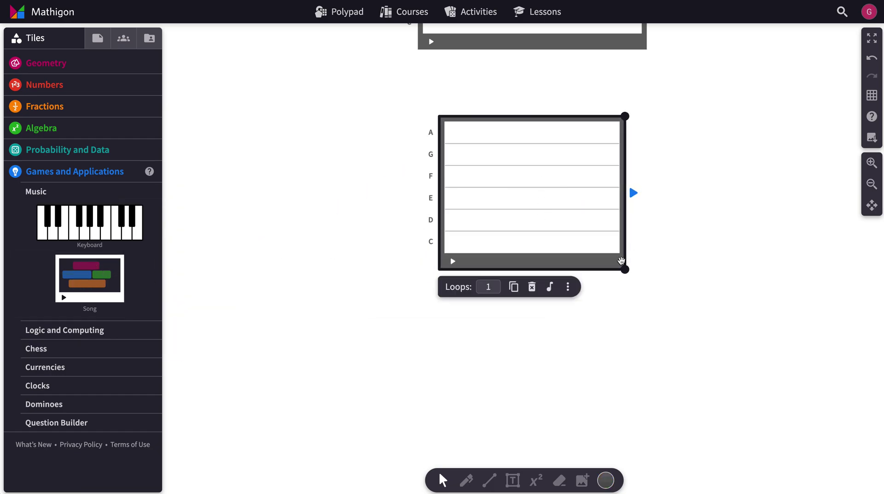
{"action": "left_click_drag", "start_coordinate": [621, 262], "coordinate": [606, 216]}
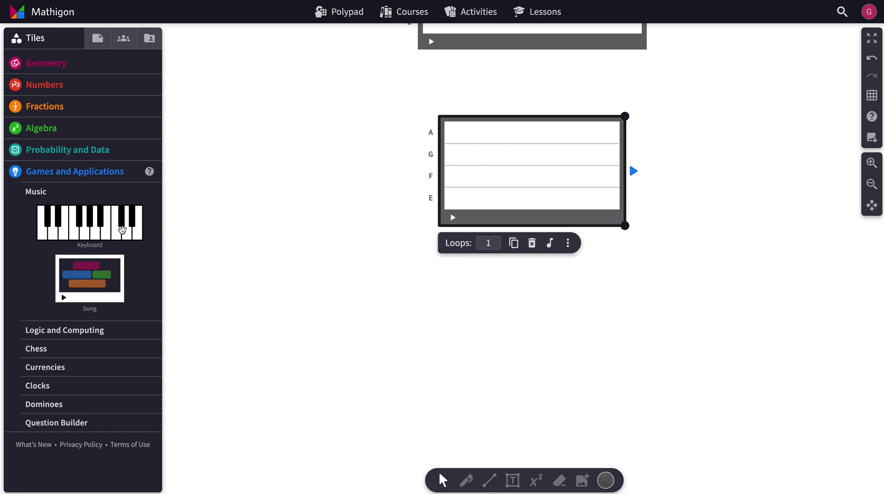
{"action": "left_click_drag", "start_coordinate": [96, 276], "coordinate": [529, 318]}
{"action": "left_click_drag", "start_coordinate": [620, 393], "coordinate": [622, 326]}
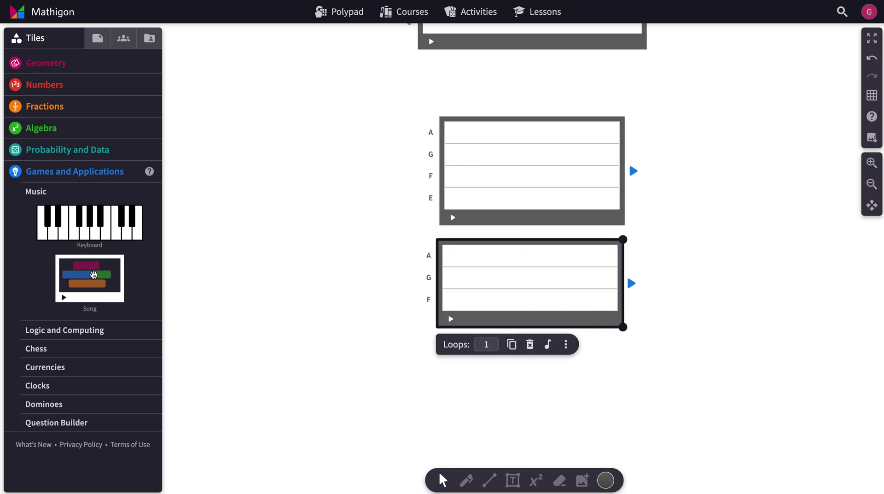
{"action": "left_click_drag", "start_coordinate": [94, 274], "coordinate": [305, 283]}
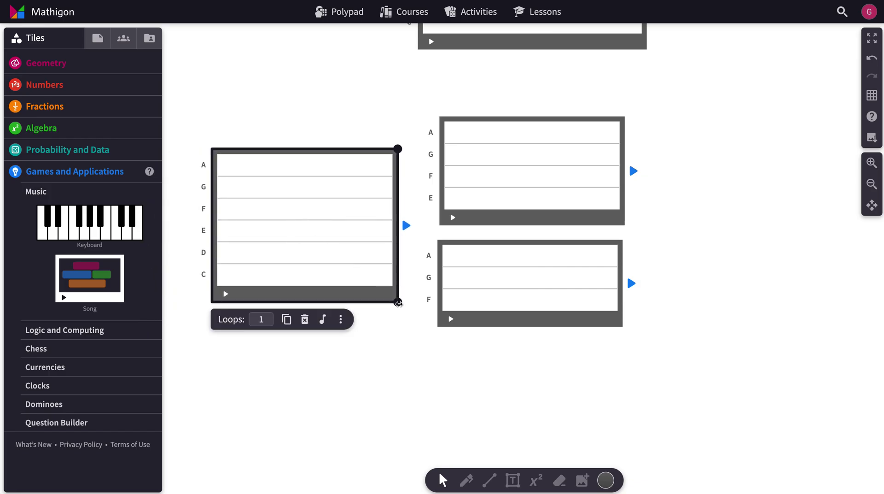
{"action": "left_click_drag", "start_coordinate": [398, 303], "coordinate": [293, 258]}
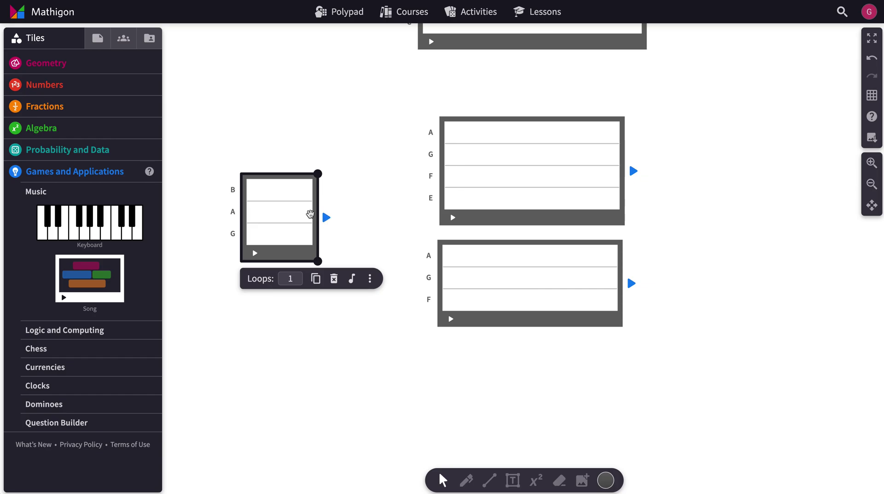
Wire the B–G tile's output into both the E–A tile and the F–A tile.
{"action": "left_click_drag", "start_coordinate": [325, 217], "coordinate": [446, 166]}
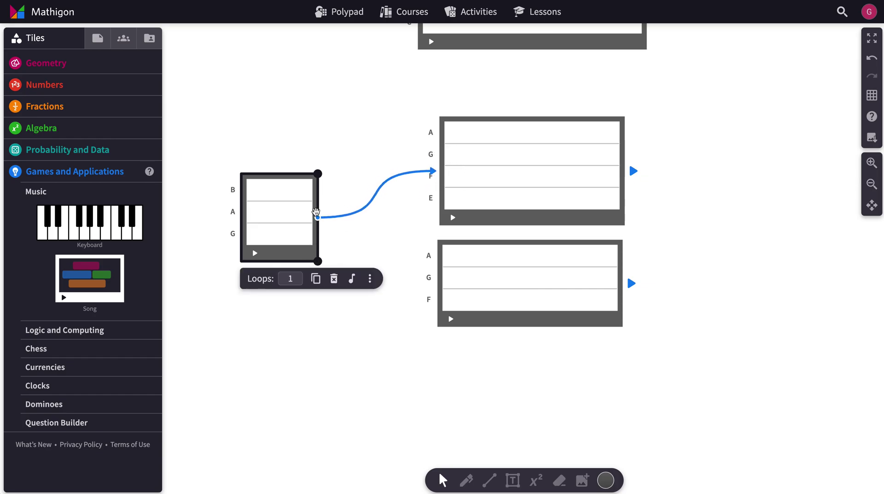
{"action": "left_click_drag", "start_coordinate": [319, 218], "coordinate": [452, 288]}
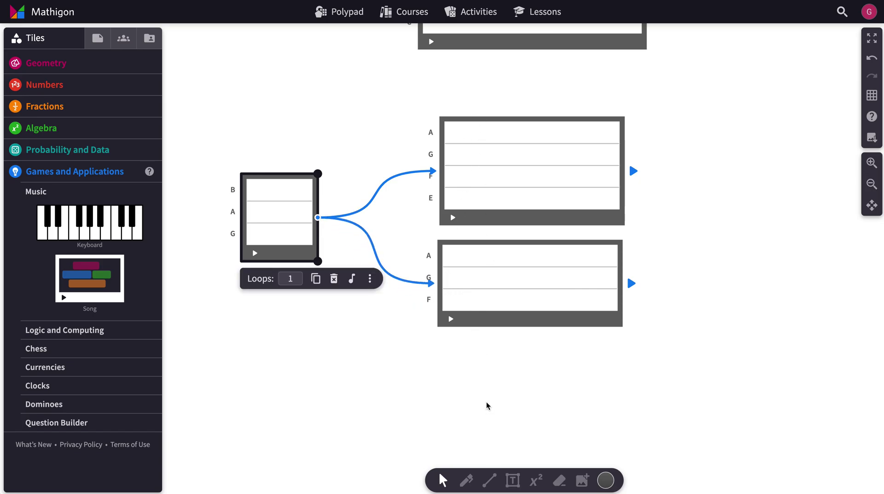
{"action": "scroll", "coordinate": [381, 355], "scroll_direction": "up", "scroll_amount": 5}
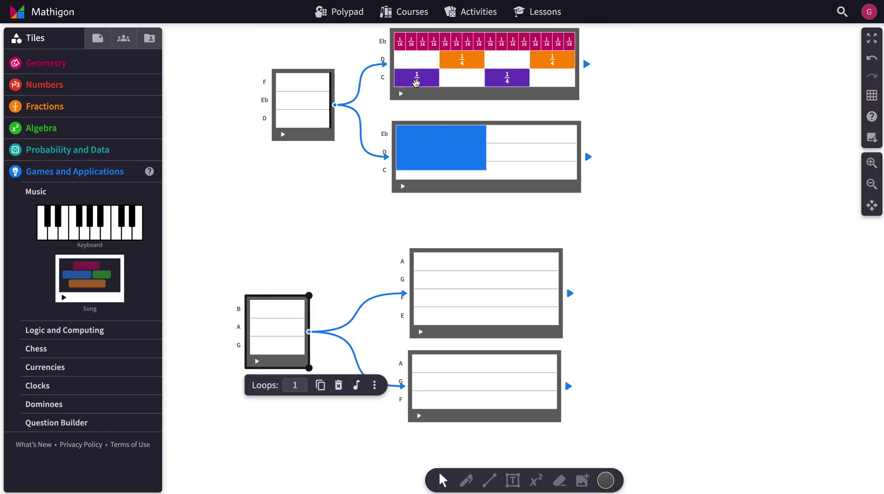
Put a purple 1/4 note on A in the upper tile and orange notes on G in the lower tile.
{"action": "left_click", "coordinate": [417, 78]}
{"action": "left_click_drag", "start_coordinate": [417, 79], "coordinate": [436, 260]}
{"action": "left_click", "coordinate": [459, 60]}
{"action": "left_click_drag", "start_coordinate": [458, 59], "coordinate": [549, 378]}
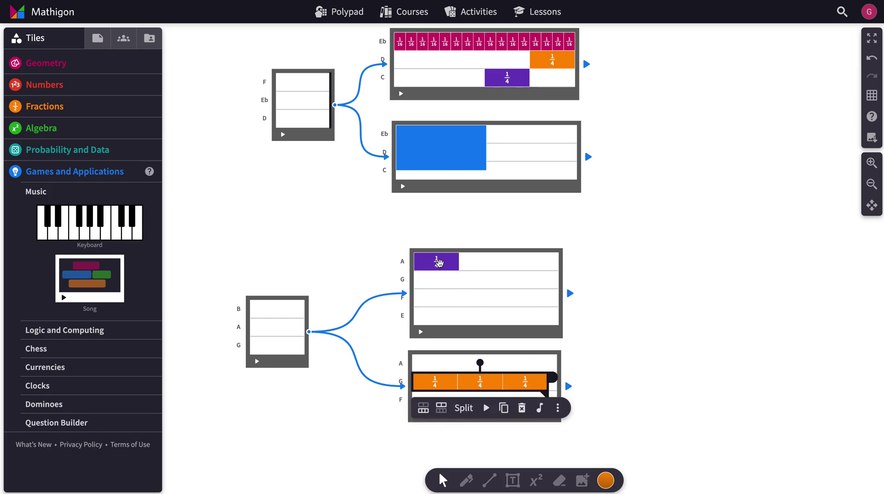
Play the newly linked song tiles.
{"action": "left_click", "coordinate": [308, 400]}
{"action": "left_click", "coordinate": [257, 362]}
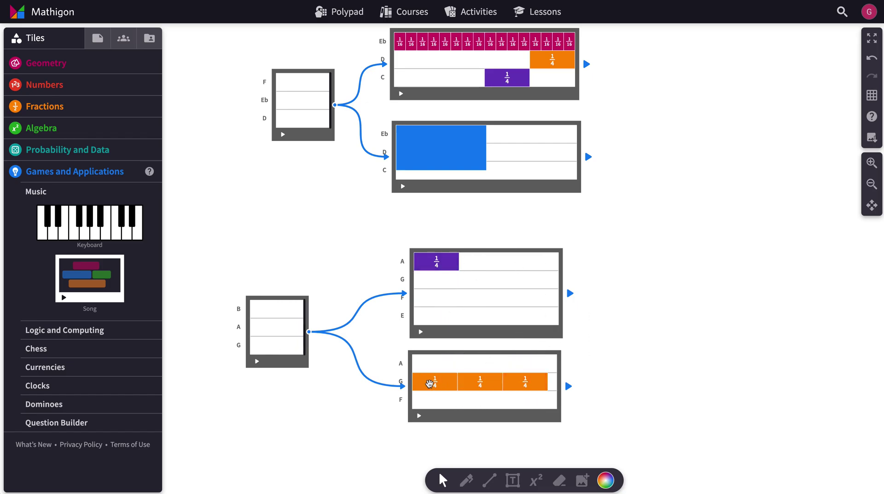
{"action": "scroll", "coordinate": [479, 339], "scroll_direction": "down", "scroll_amount": 5}
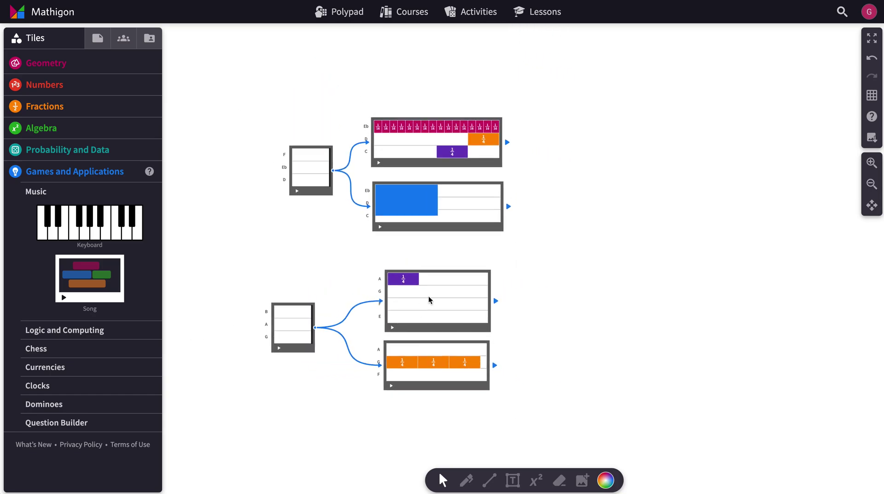
Duplicate the C–Eb blue-note tile and wire the E–A tile's output into the copy.
{"action": "left_click", "coordinate": [431, 326]}
{"action": "scroll", "coordinate": [517, 284], "scroll_direction": "up", "scroll_amount": 3}
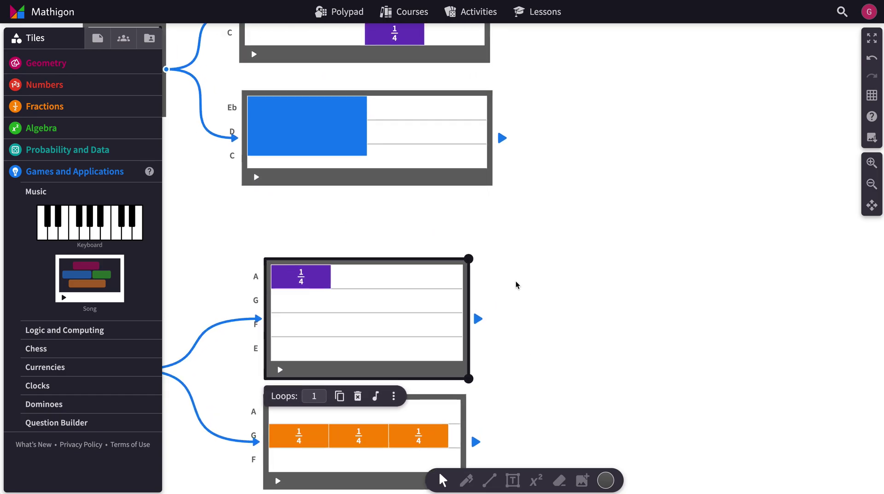
{"action": "left_click", "coordinate": [371, 200]}
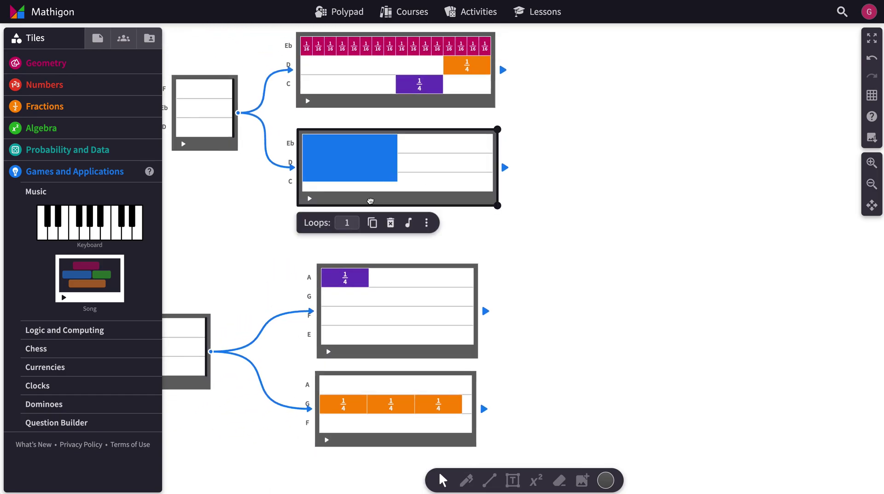
{"action": "left_click_drag", "start_coordinate": [370, 199], "coordinate": [378, 199]}
{"action": "key", "text": "ctrl+d"}
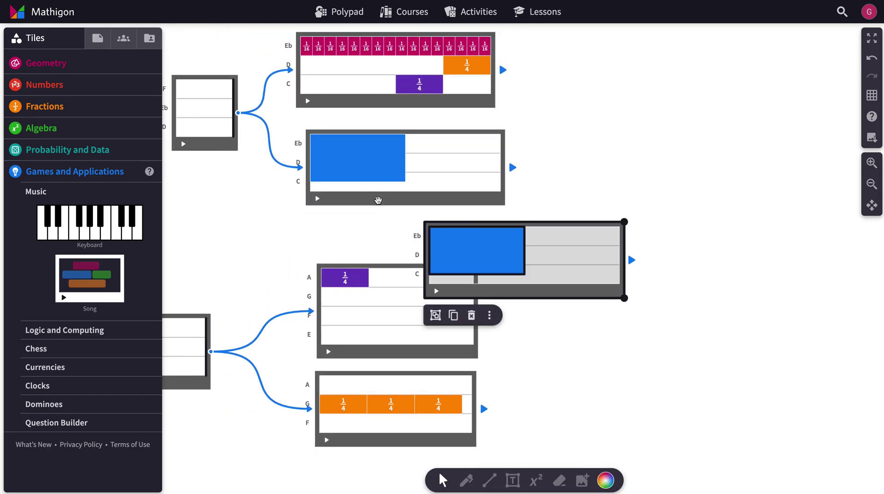
{"action": "left_click_drag", "start_coordinate": [525, 289], "coordinate": [647, 345]}
{"action": "left_click_drag", "start_coordinate": [479, 311], "coordinate": [529, 323]}
{"action": "scroll", "coordinate": [525, 331], "scroll_direction": "down", "scroll_amount": 2}
{"action": "scroll", "coordinate": [525, 332], "scroll_direction": "left", "scroll_amount": 1}
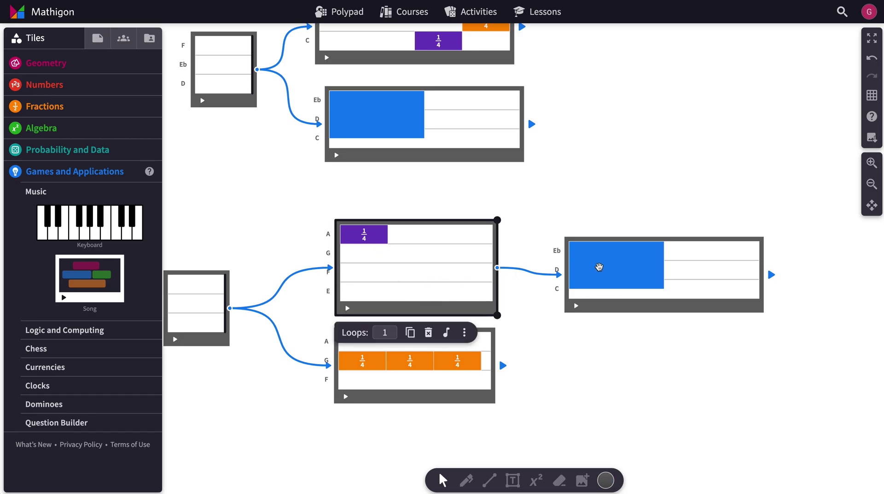
Play the chain starting from the purple-note tile.
{"action": "scroll", "coordinate": [573, 286], "scroll_direction": "down", "scroll_amount": 2}
{"action": "scroll", "coordinate": [573, 286], "scroll_direction": "left", "scroll_amount": 2}
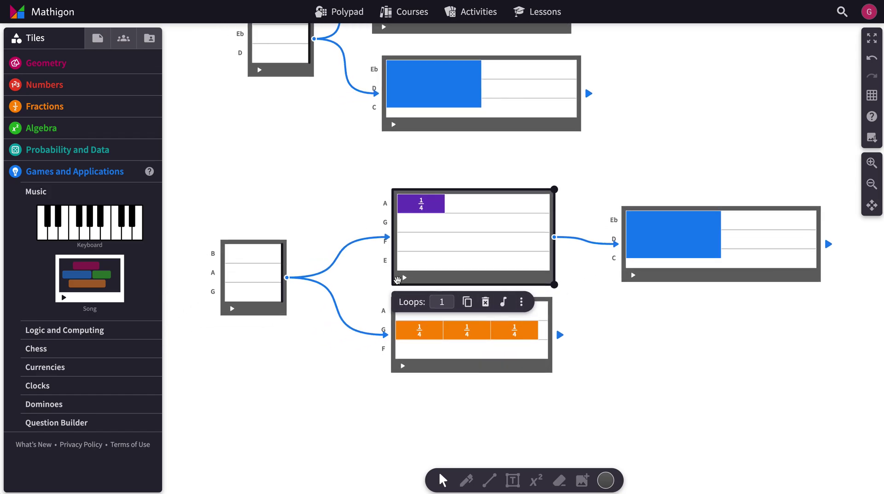
{"action": "left_click", "coordinate": [404, 278]}
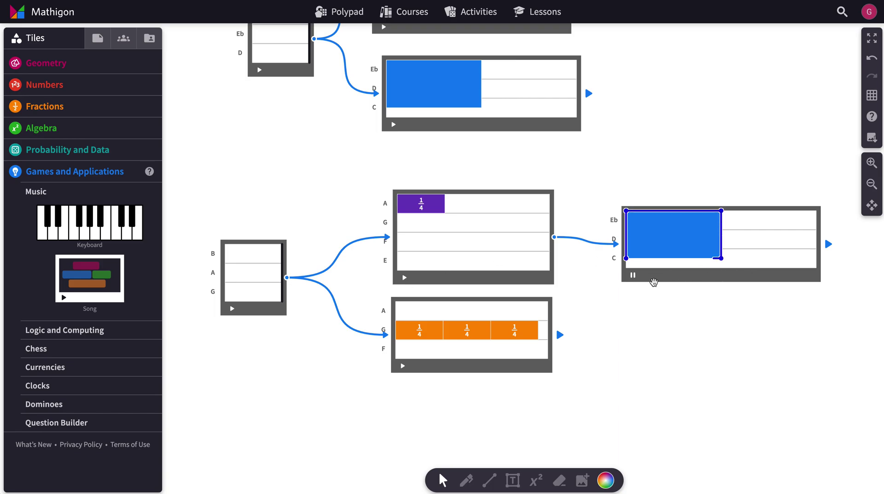
Copy the purple quarter note into rows G and F for an A, G, F run, then play.
{"action": "left_click", "coordinate": [421, 204]}
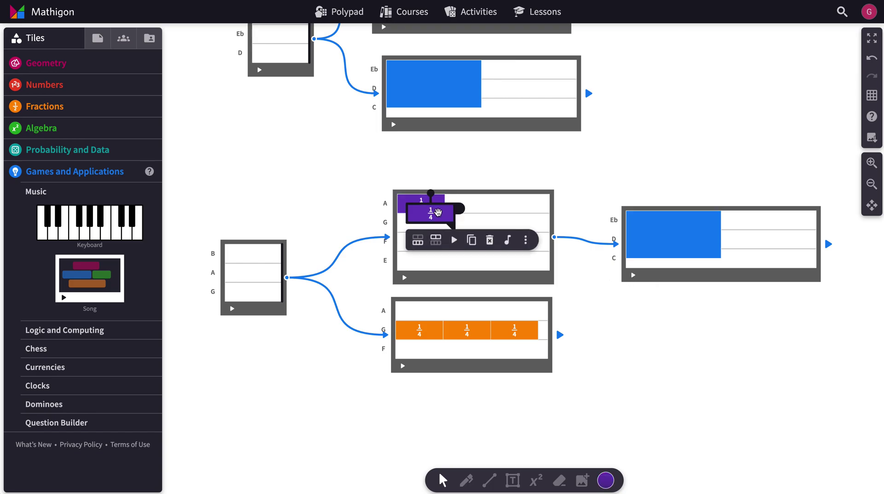
{"action": "left_click_drag", "start_coordinate": [436, 208], "coordinate": [516, 241]}
{"action": "left_click", "coordinate": [679, 295]}
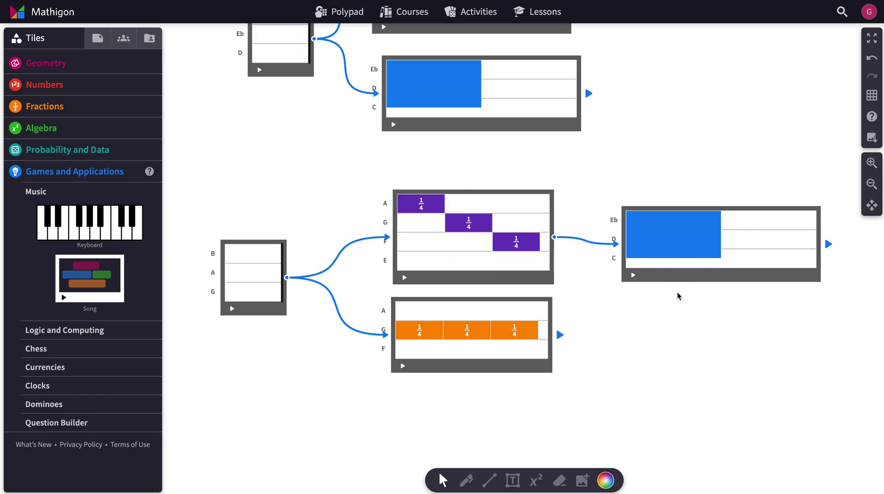
{"action": "left_click", "coordinate": [232, 310]}
Wire the orange G tile into the C–Eb tile and play the song from the G–B tile.
{"action": "left_click_drag", "start_coordinate": [828, 247], "coordinate": [549, 336]}
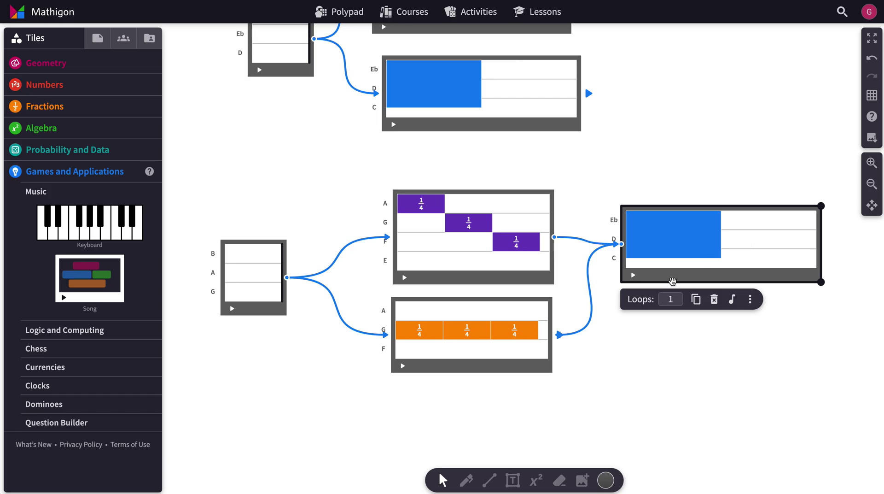
{"action": "left_click", "coordinate": [232, 309]}
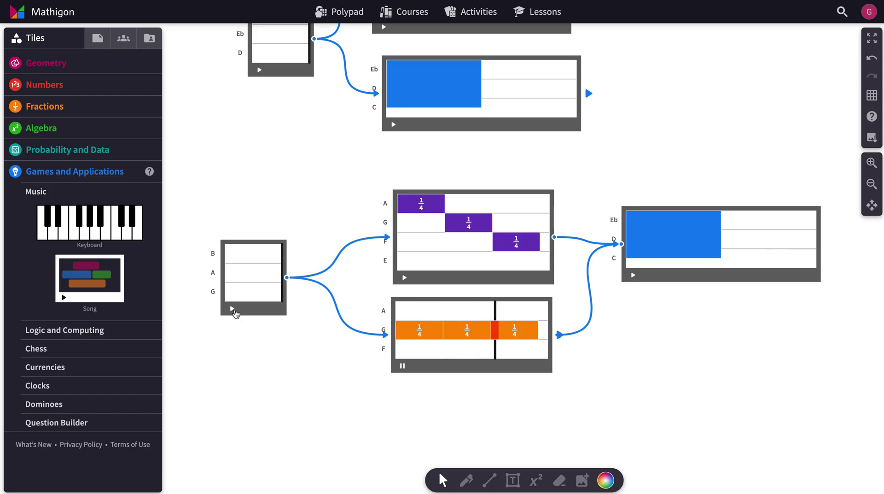
{"action": "scroll", "coordinate": [266, 332], "scroll_direction": "down", "scroll_amount": 4}
{"action": "scroll", "coordinate": [265, 335], "scroll_direction": "up", "scroll_amount": 2}
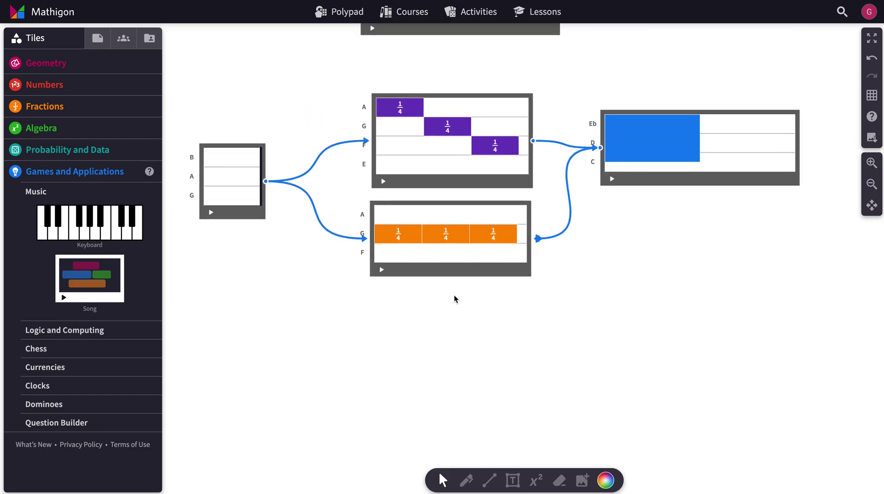
Copy the orange tile and place the copy below the others on the left.
{"action": "scroll", "coordinate": [454, 295], "scroll_direction": "down", "scroll_amount": 2}
{"action": "mouse_move", "coordinate": [448, 199]}
{"action": "left_mouse_down"}
{"action": "mouse_move", "coordinate": [461, 317]}
{"action": "mouse_move", "coordinate": [446, 198]}
{"action": "left_mouse_up"}
{"action": "left_click", "coordinate": [465, 308]}
{"action": "left_click_drag", "start_coordinate": [438, 288], "coordinate": [450, 295]}
{"action": "left_click", "coordinate": [485, 348]}
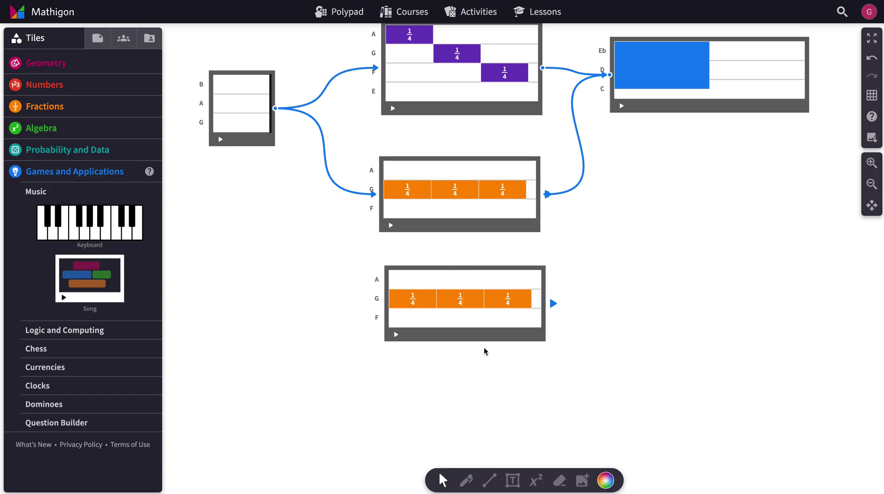
{"action": "left_click_drag", "start_coordinate": [475, 339], "coordinate": [338, 346]}
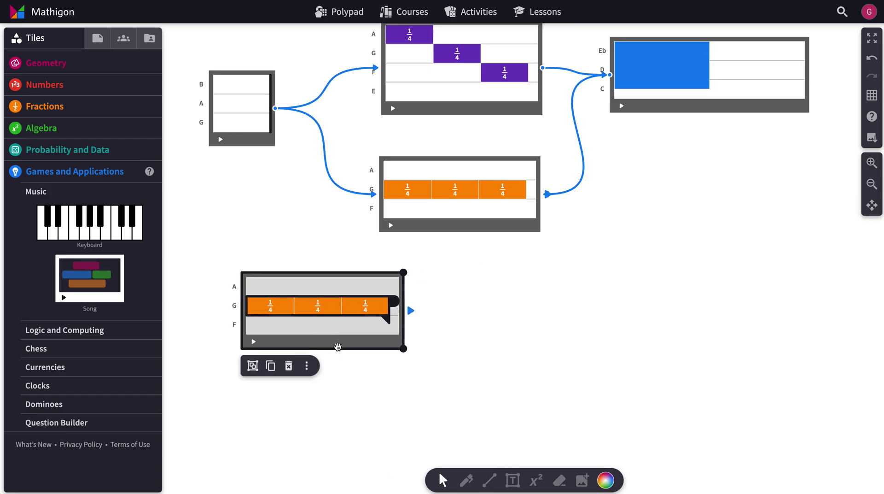
Paste a second copy beside it, wire the two tiles to each other, and move its notes to A.
{"action": "key", "text": "ctrl+v"}
{"action": "left_click_drag", "start_coordinate": [511, 293], "coordinate": [548, 337]}
{"action": "left_click", "coordinate": [446, 380]}
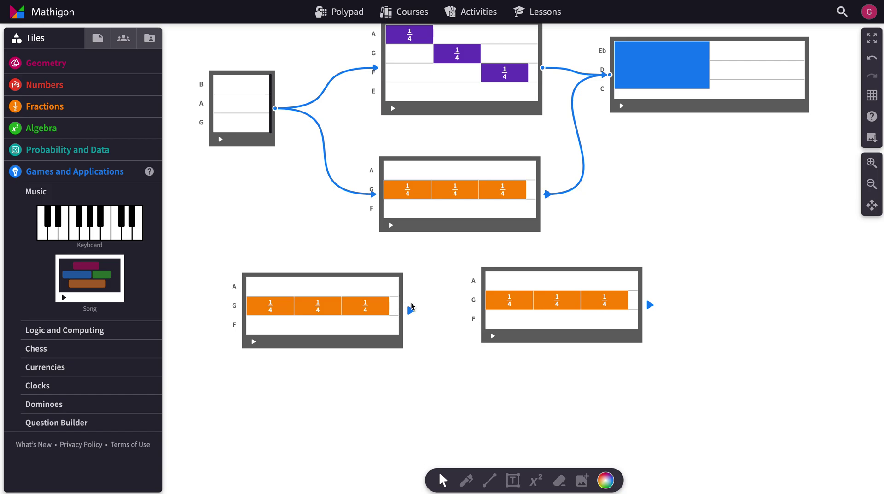
{"action": "left_click_drag", "start_coordinate": [412, 306], "coordinate": [479, 304]}
{"action": "left_click_drag", "start_coordinate": [650, 305], "coordinate": [355, 306]}
{"action": "left_click_drag", "start_coordinate": [537, 302], "coordinate": [538, 285]}
Give the right tile's notes the bark sound and the left tile's notes the cow sound.
{"action": "left_click", "coordinate": [613, 307]}
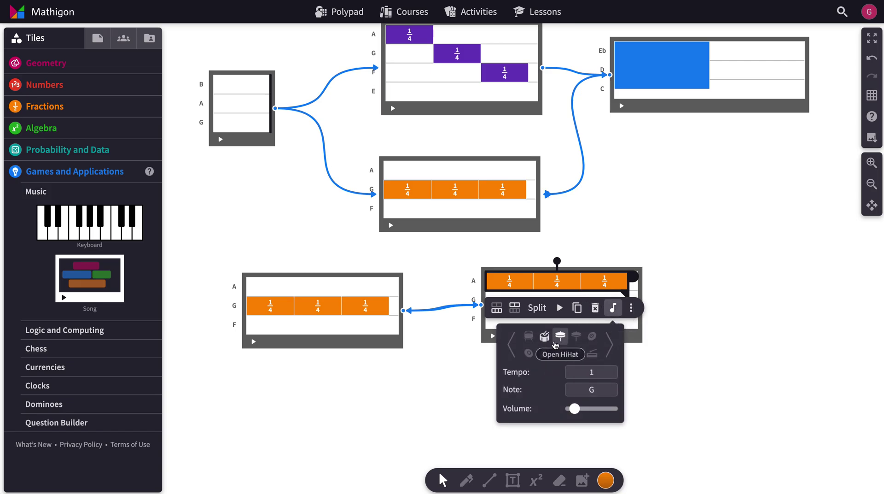
{"action": "left_click", "coordinate": [592, 354]}
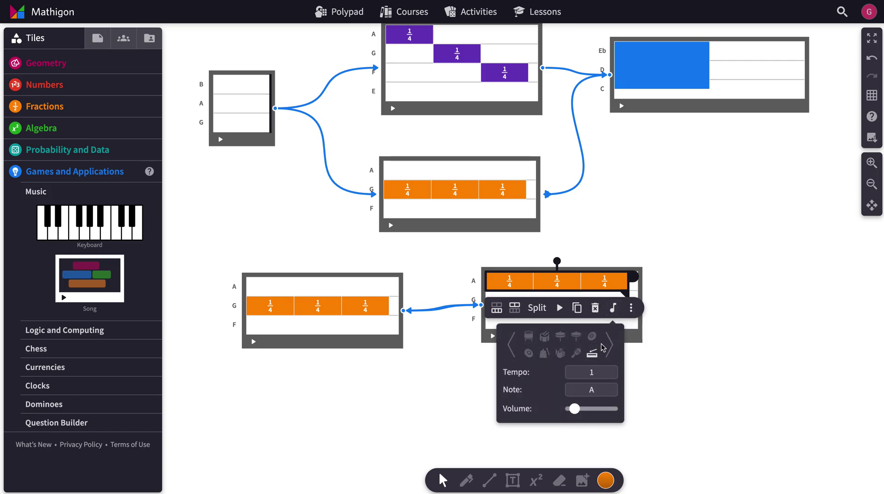
{"action": "left_click", "coordinate": [608, 345]}
{"action": "left_click", "coordinate": [542, 344]}
{"action": "left_click", "coordinate": [334, 306]}
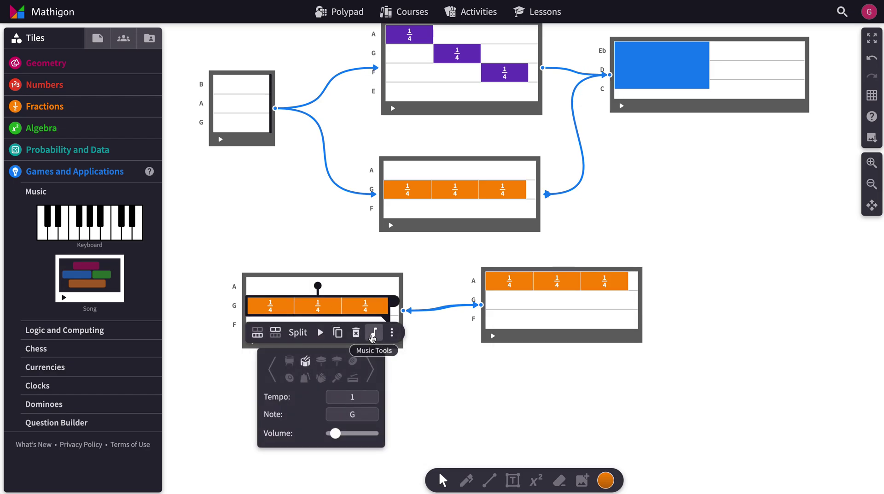
{"action": "left_click", "coordinate": [370, 369]}
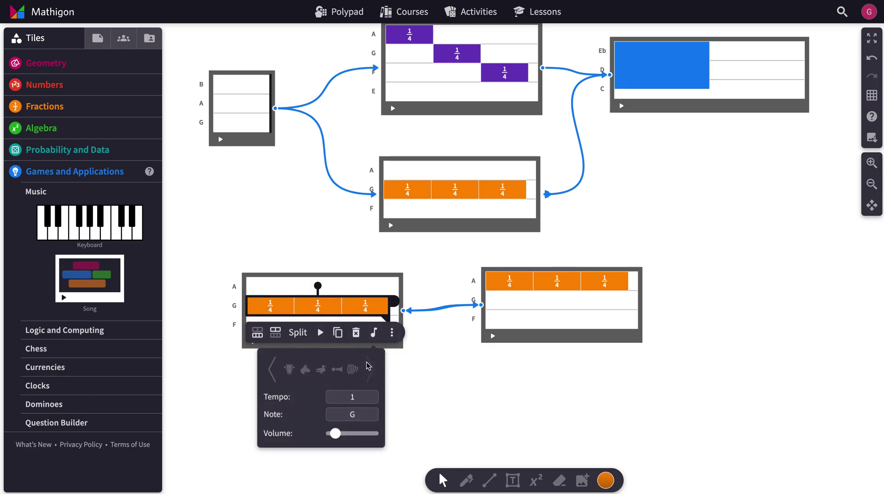
{"action": "left_click", "coordinate": [290, 371]}
{"action": "left_click", "coordinate": [450, 365]}
Split the left bar into four magenta 1/16 notes and shorten the right bar to two quarters.
{"action": "left_click", "coordinate": [383, 304]}
{"action": "left_click", "coordinate": [258, 332]}
{"action": "left_click_drag", "start_coordinate": [395, 300], "coordinate": [295, 302]}
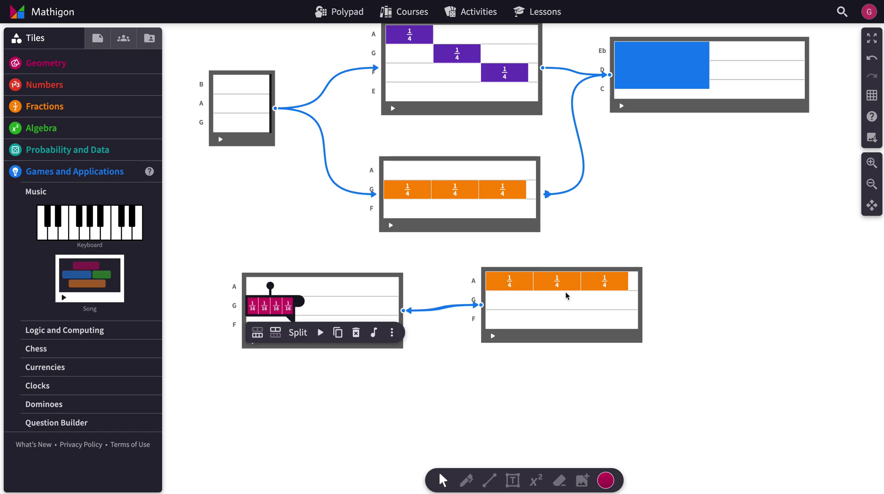
{"action": "left_click", "coordinate": [616, 286]}
{"action": "left_click_drag", "start_coordinate": [631, 278], "coordinate": [586, 278]}
{"action": "left_click", "coordinate": [330, 344]}
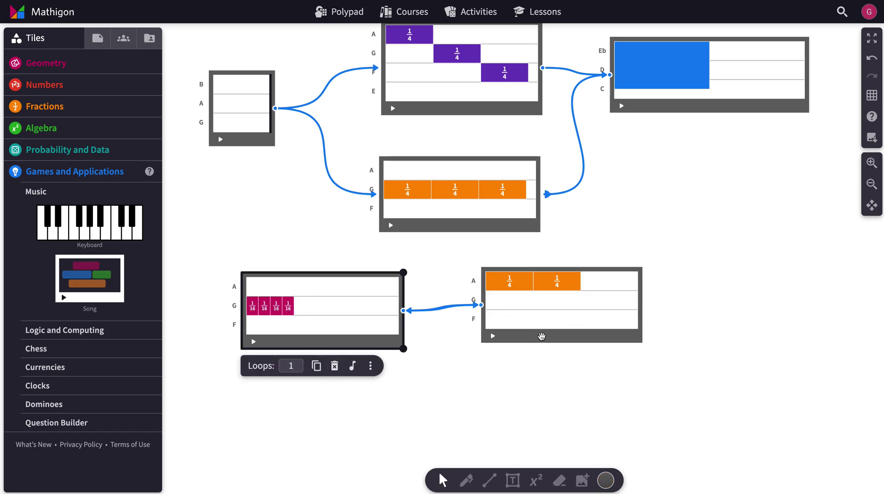
Set the magenta tile to 2 loops, play the linked pair, then stop playback.
{"action": "left_click", "coordinate": [541, 337]}
{"action": "left_click", "coordinate": [304, 343]}
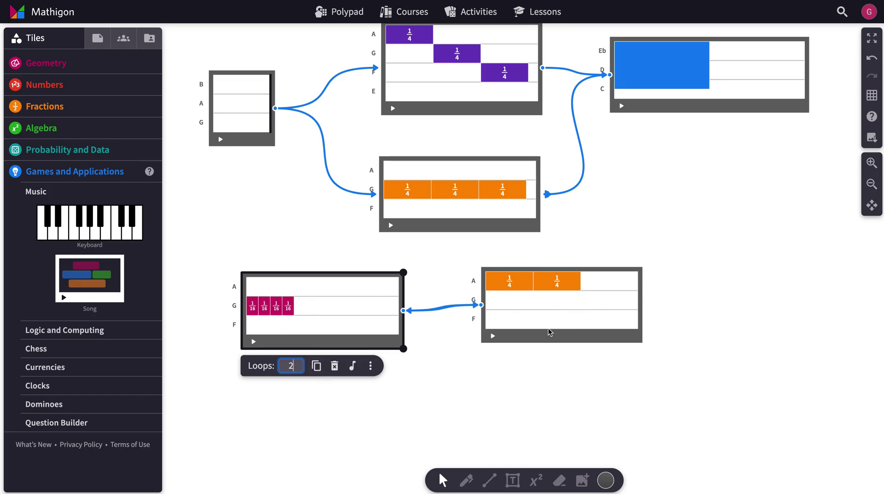
{"action": "left_click", "coordinate": [390, 365]}
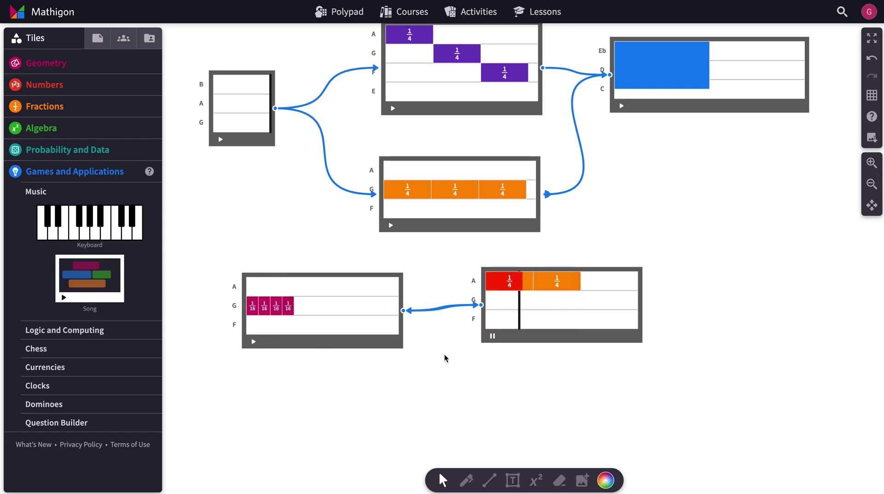
{"action": "left_click", "coordinate": [492, 337]}
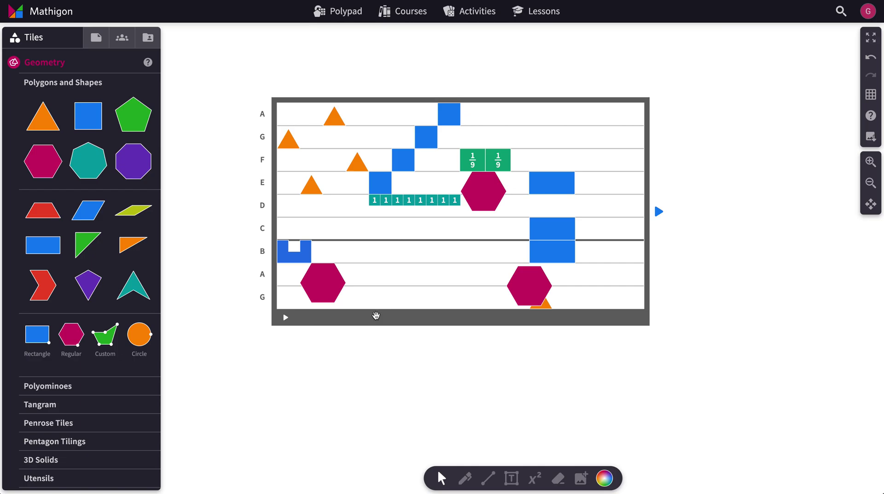
{"action": "left_click", "coordinate": [377, 316]}
{"action": "left_click", "coordinate": [286, 319]}
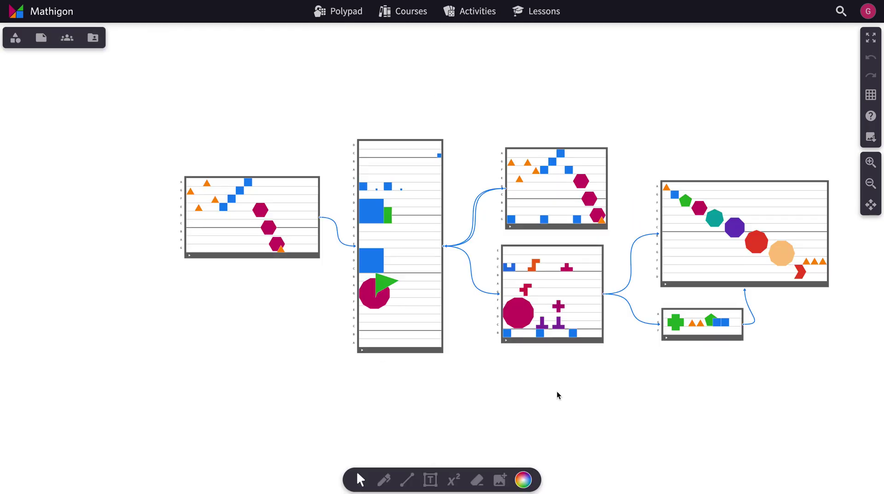
Play the six-tile shape composition from its leftmost tile.
{"action": "left_click", "coordinate": [189, 256]}
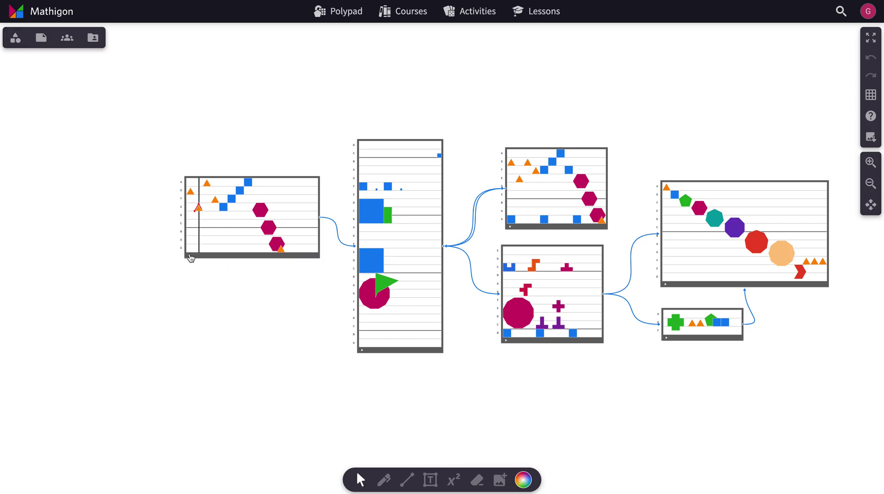